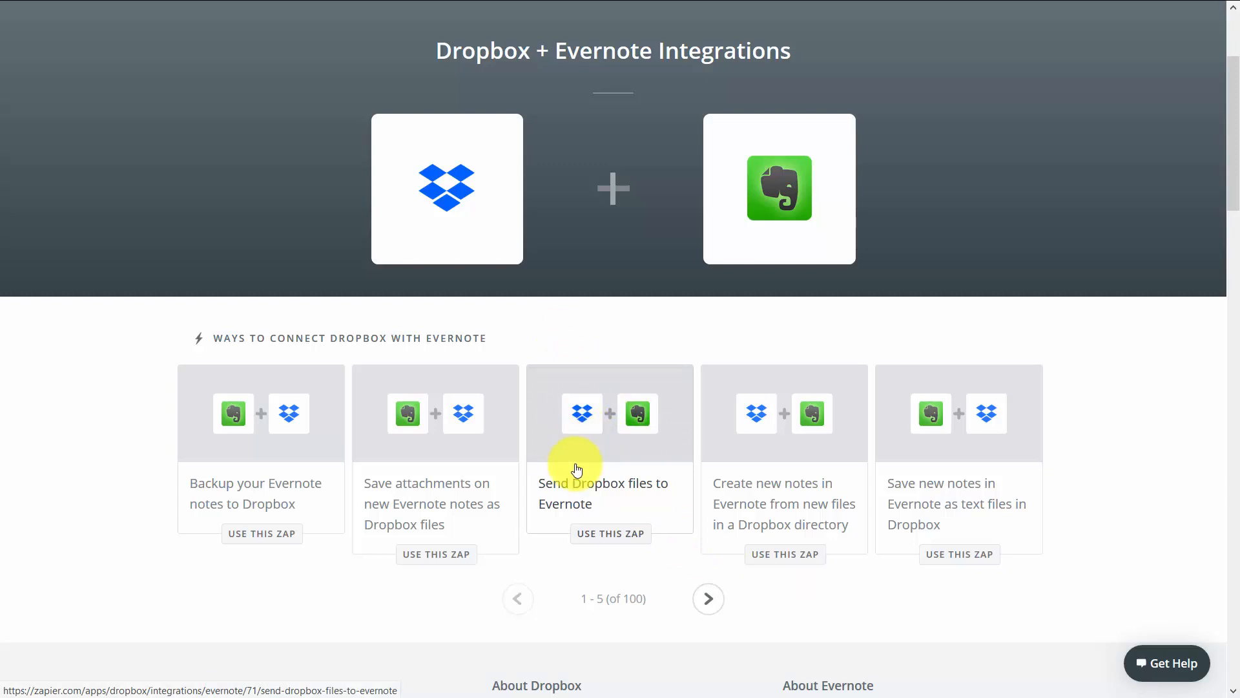
Create a Zap from the "Send Dropbox files to Evernote" template and accept New File in Folder as its Dropbox trigger
{"action": "left_click", "coordinate": [585, 421]}
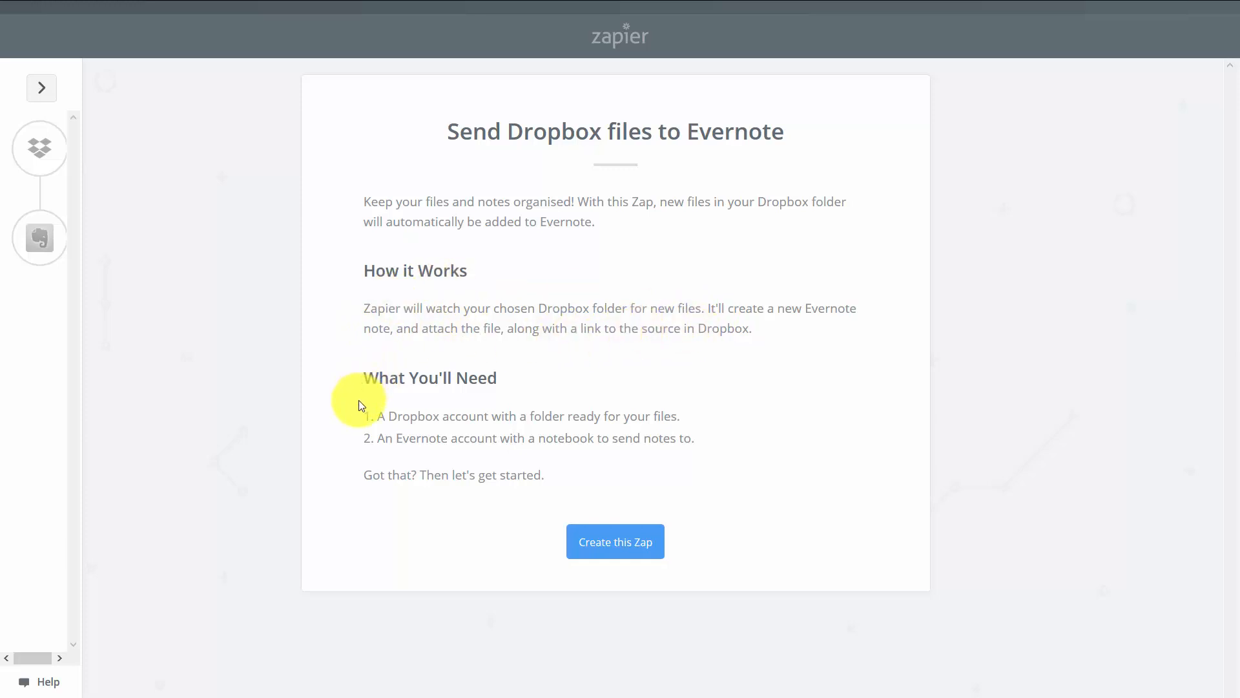
{"action": "left_click", "coordinate": [605, 545]}
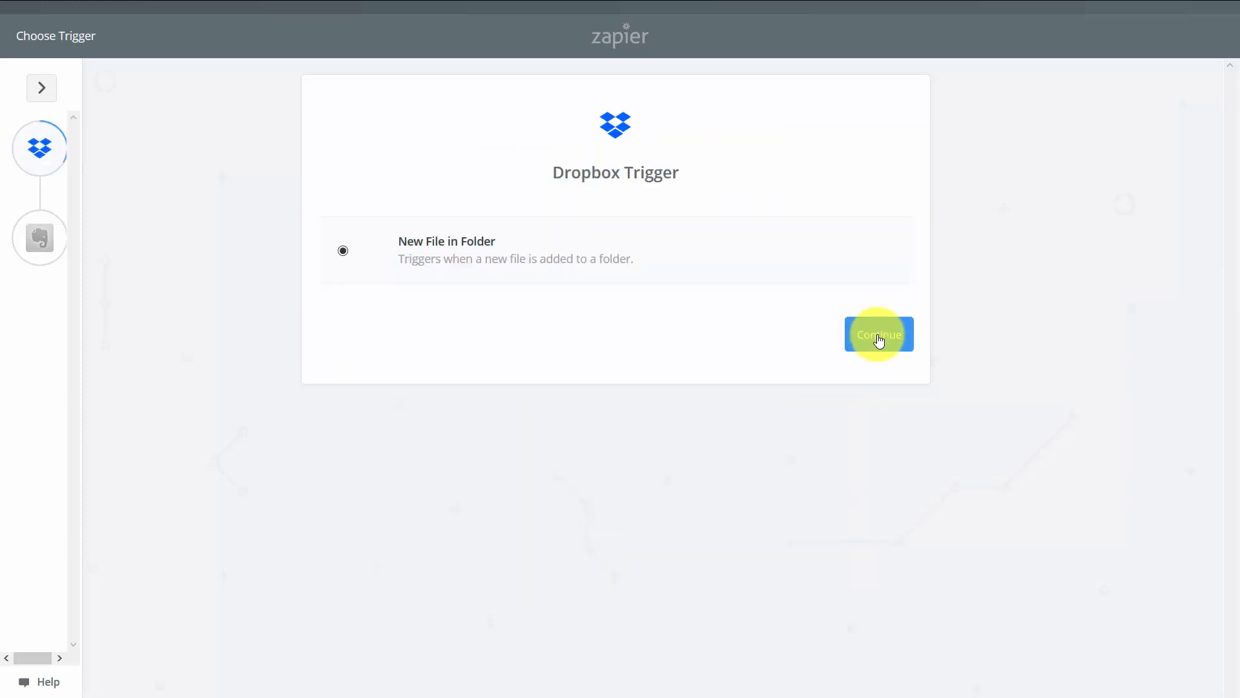
{"action": "left_click", "coordinate": [883, 334]}
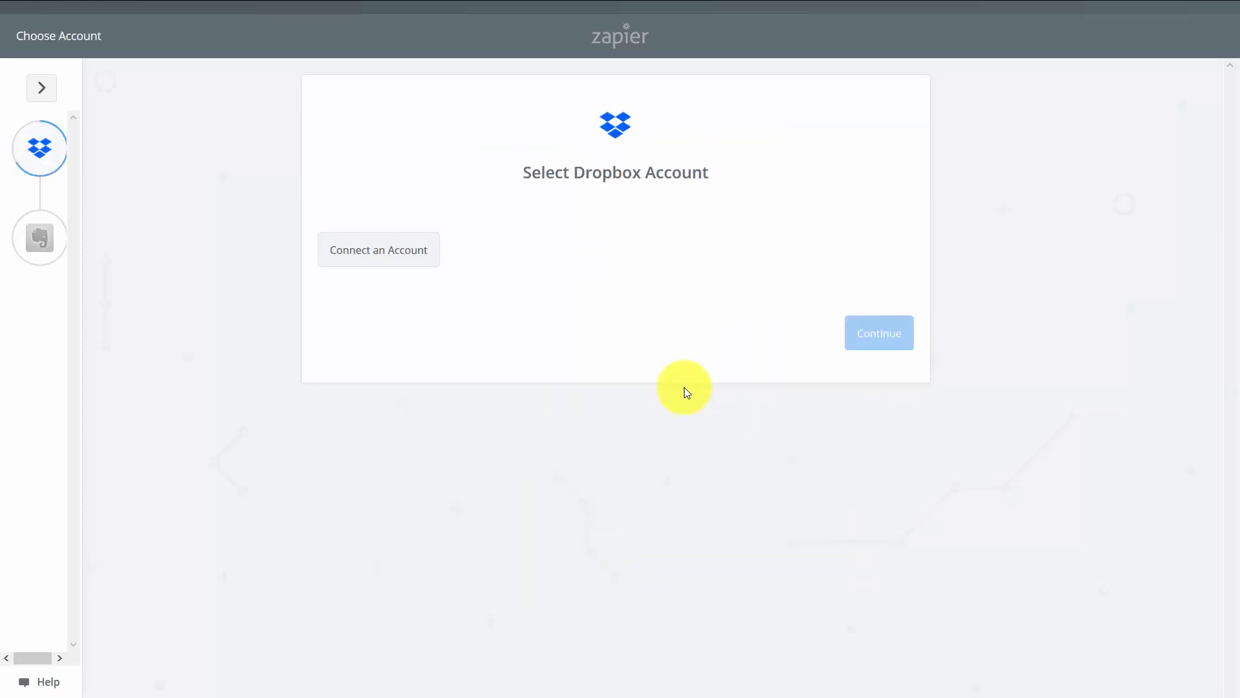
Connect a Dropbox account by granting Zapier access, test the connection and save it for the trigger
{"action": "left_click", "coordinate": [412, 267]}
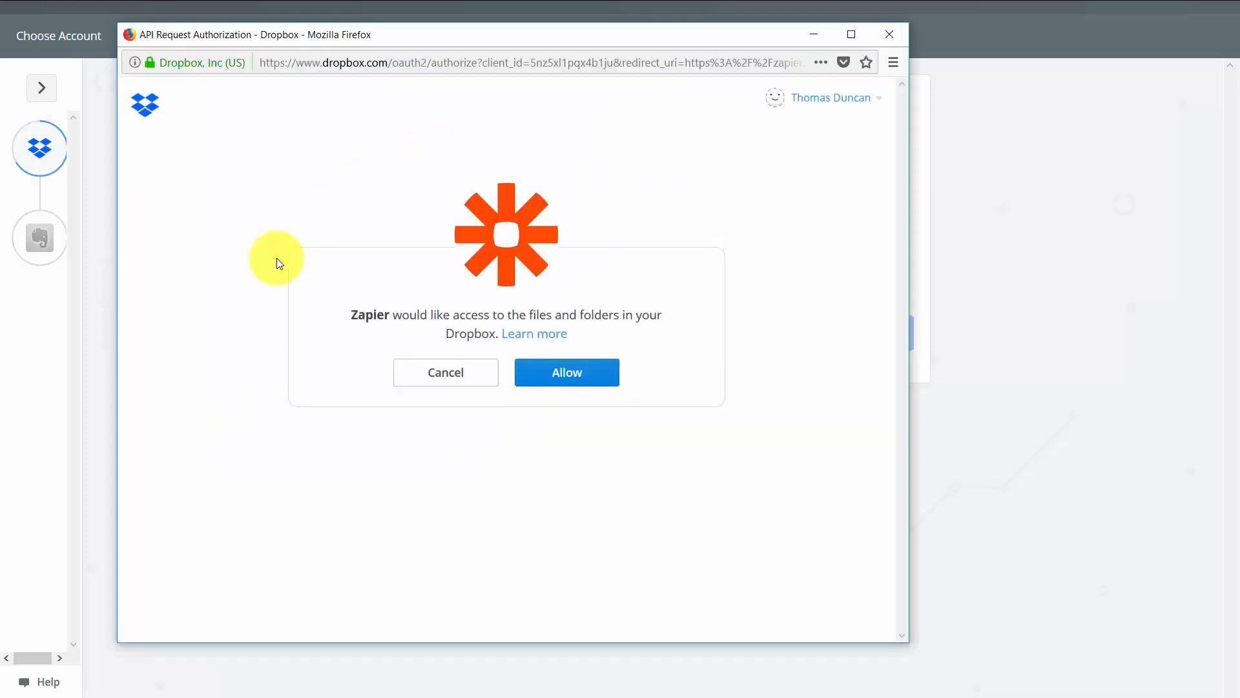
{"action": "left_click", "coordinate": [562, 375]}
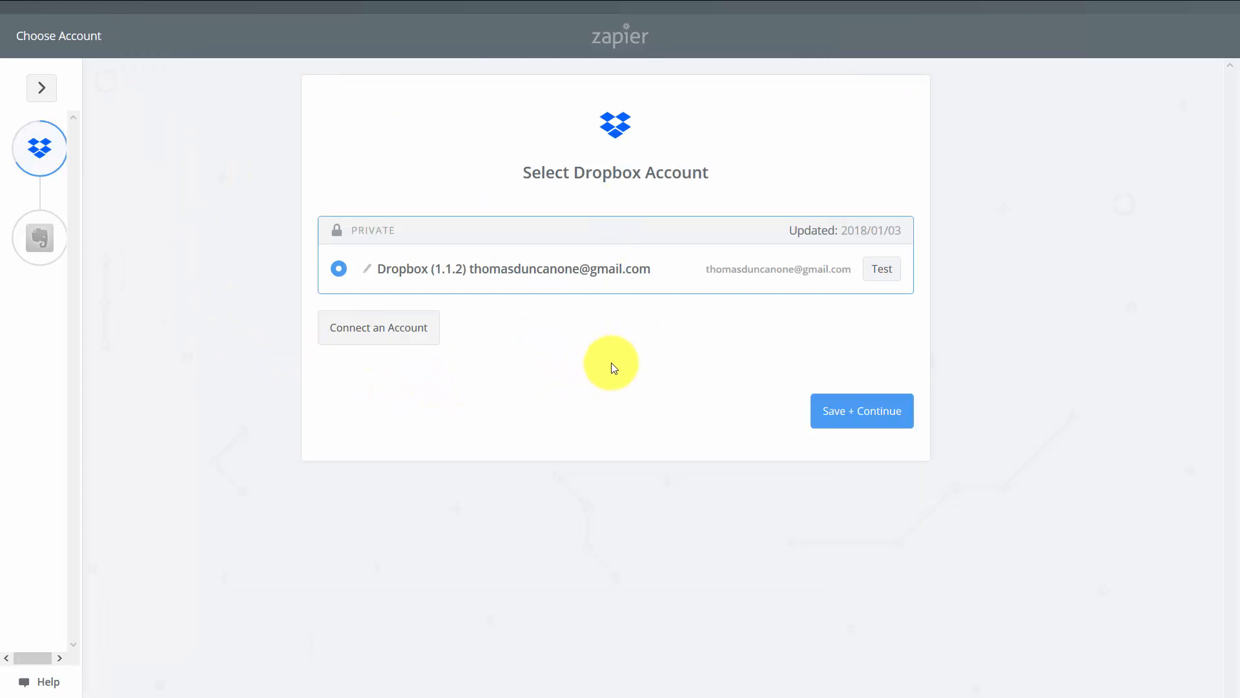
{"action": "left_click", "coordinate": [878, 270]}
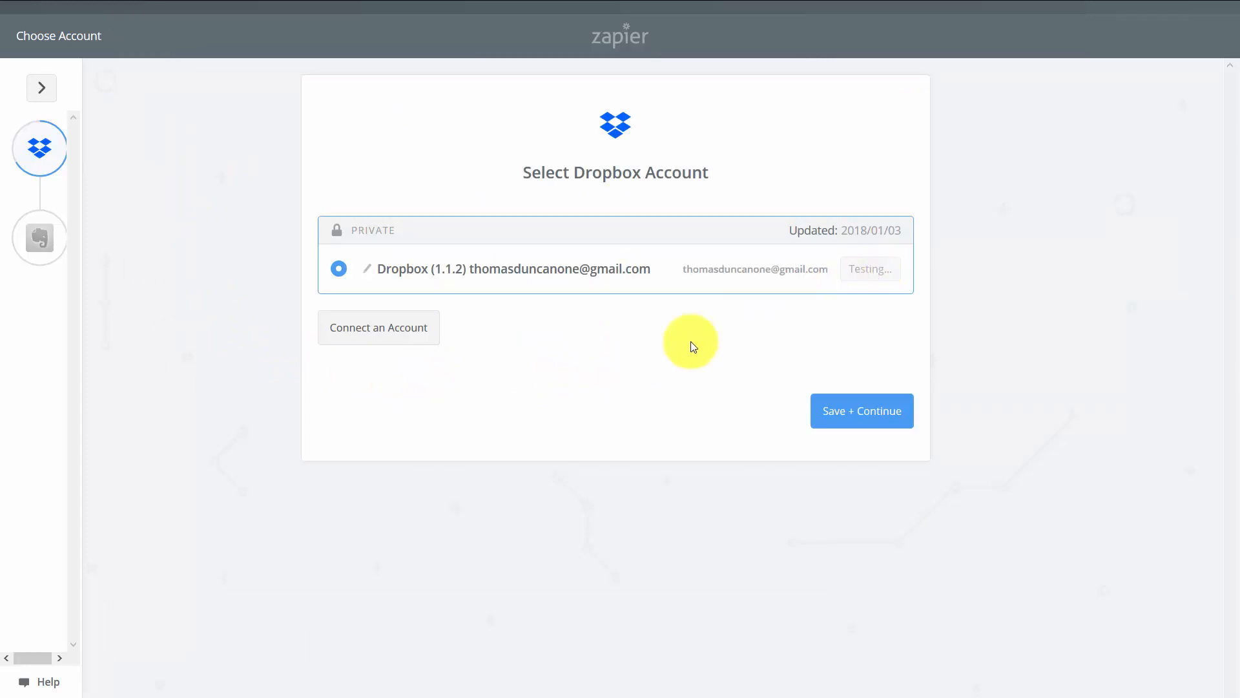
{"action": "left_click", "coordinate": [861, 418]}
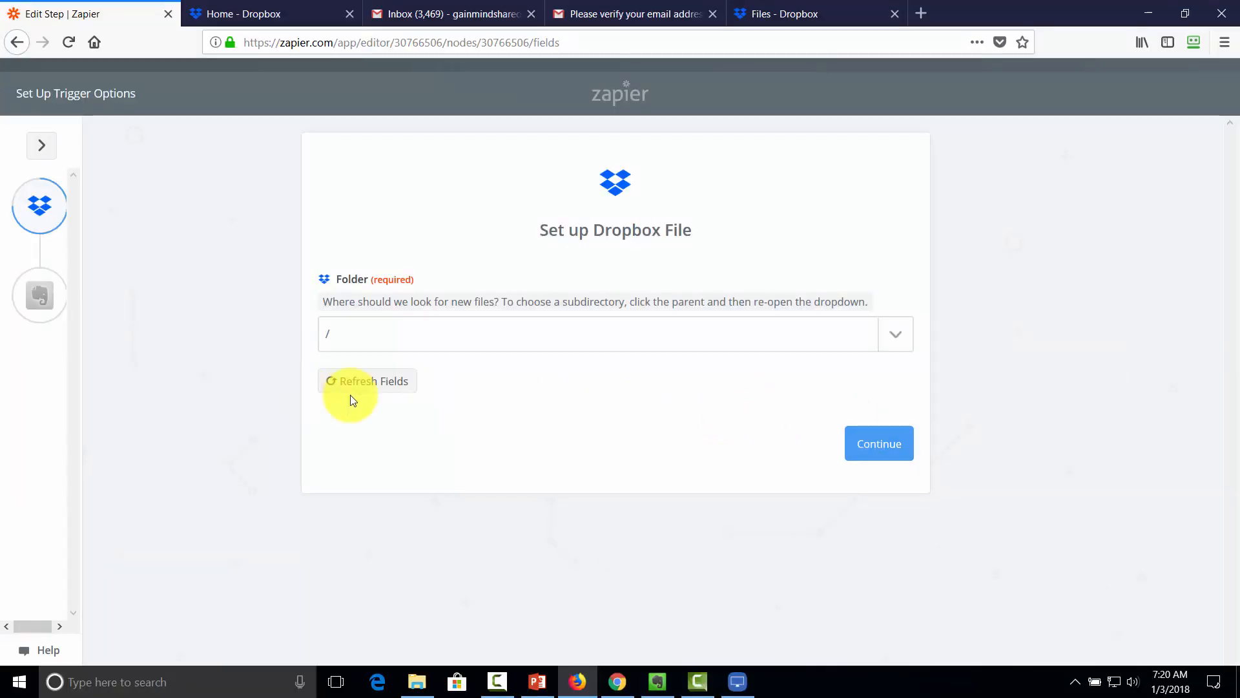
Set the Dropbox trigger's watched folder to /Creating Content With Evernote and continue to the trigger test
{"action": "left_click", "coordinate": [898, 334]}
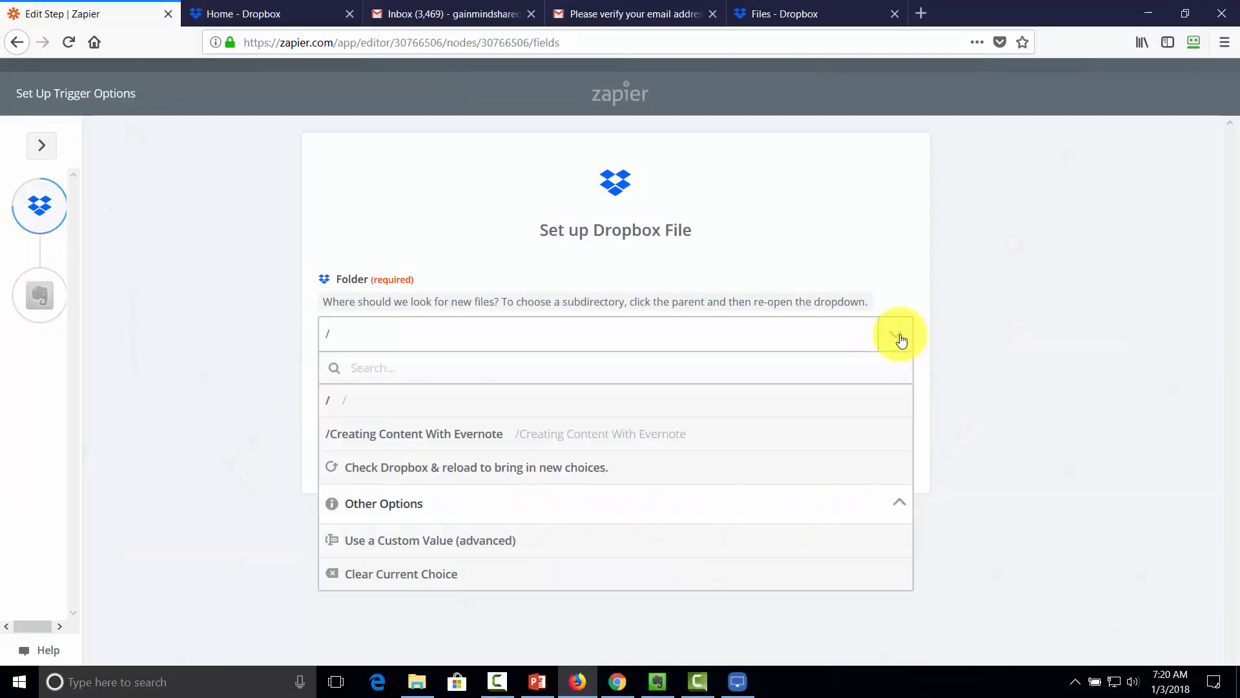
{"action": "left_click", "coordinate": [430, 436]}
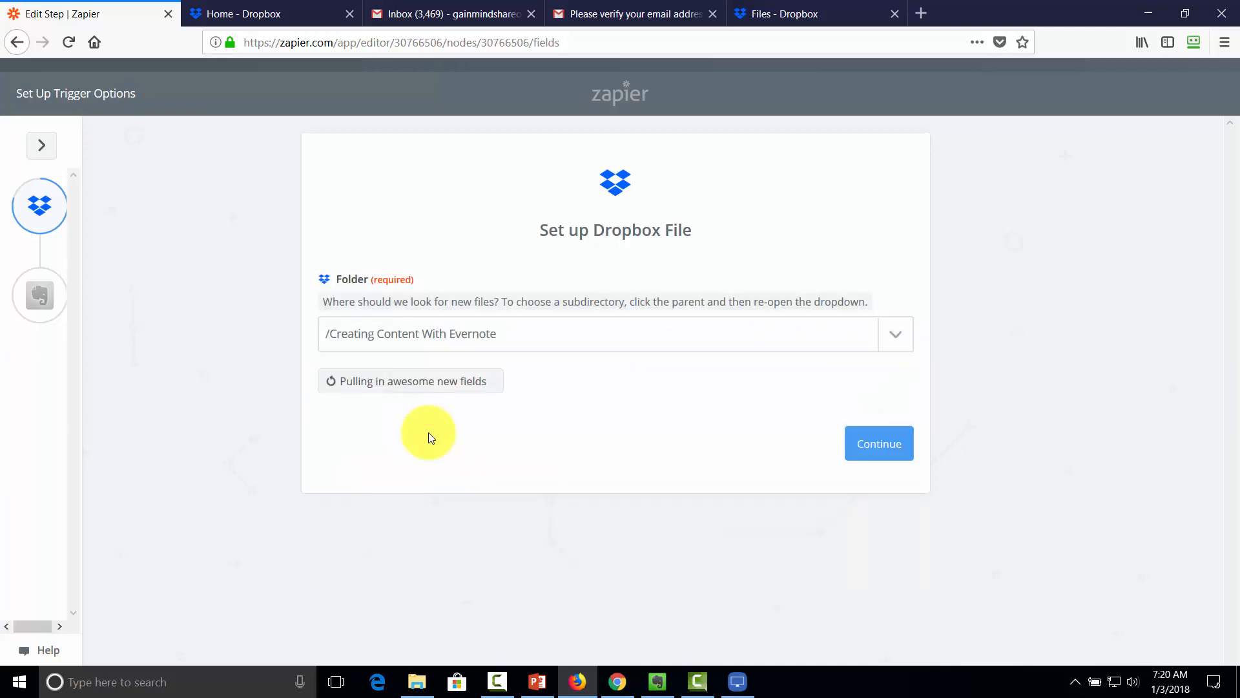
{"action": "left_click", "coordinate": [878, 451]}
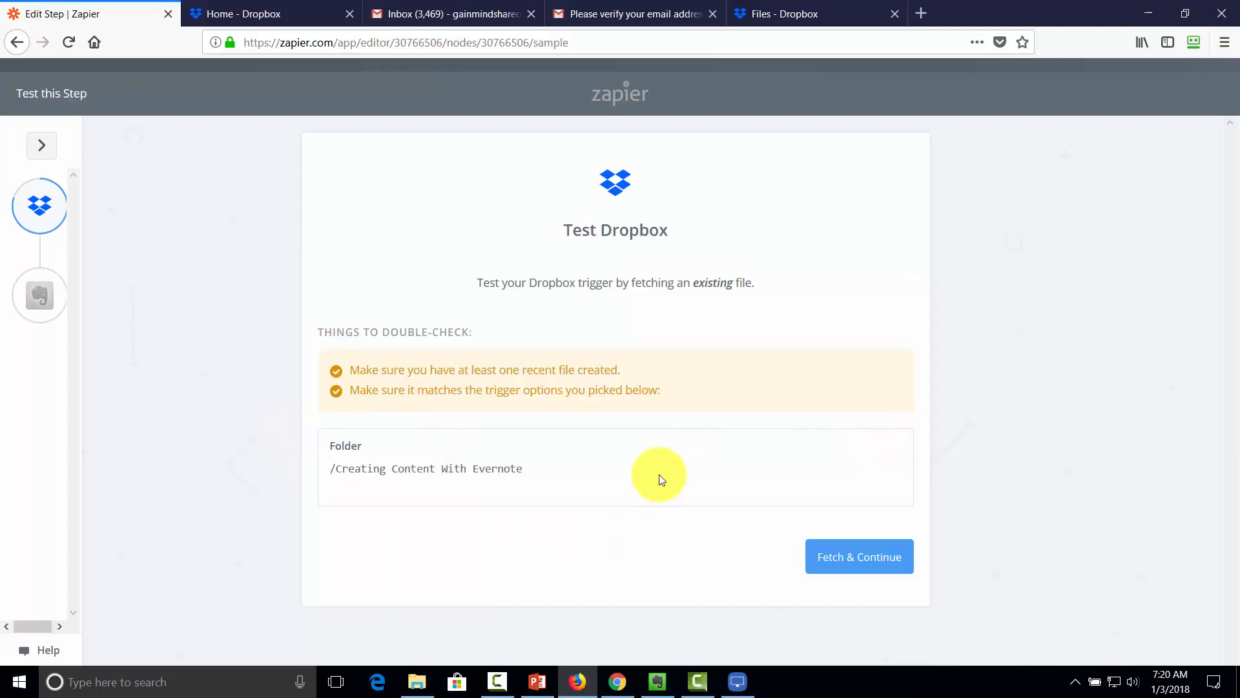
Test the Dropbox trigger by fetching an existing file from the chosen folder, and proceed to the Evernote action
{"action": "left_click", "coordinate": [843, 558]}
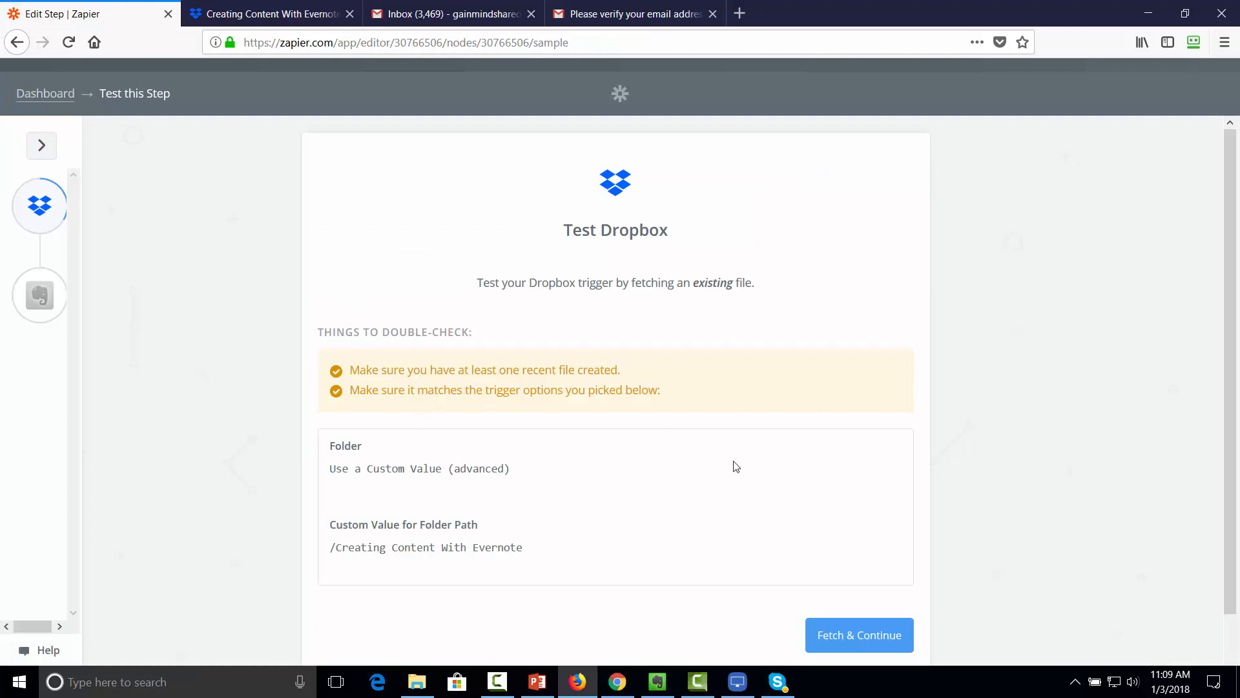
{"action": "left_click", "coordinate": [832, 637]}
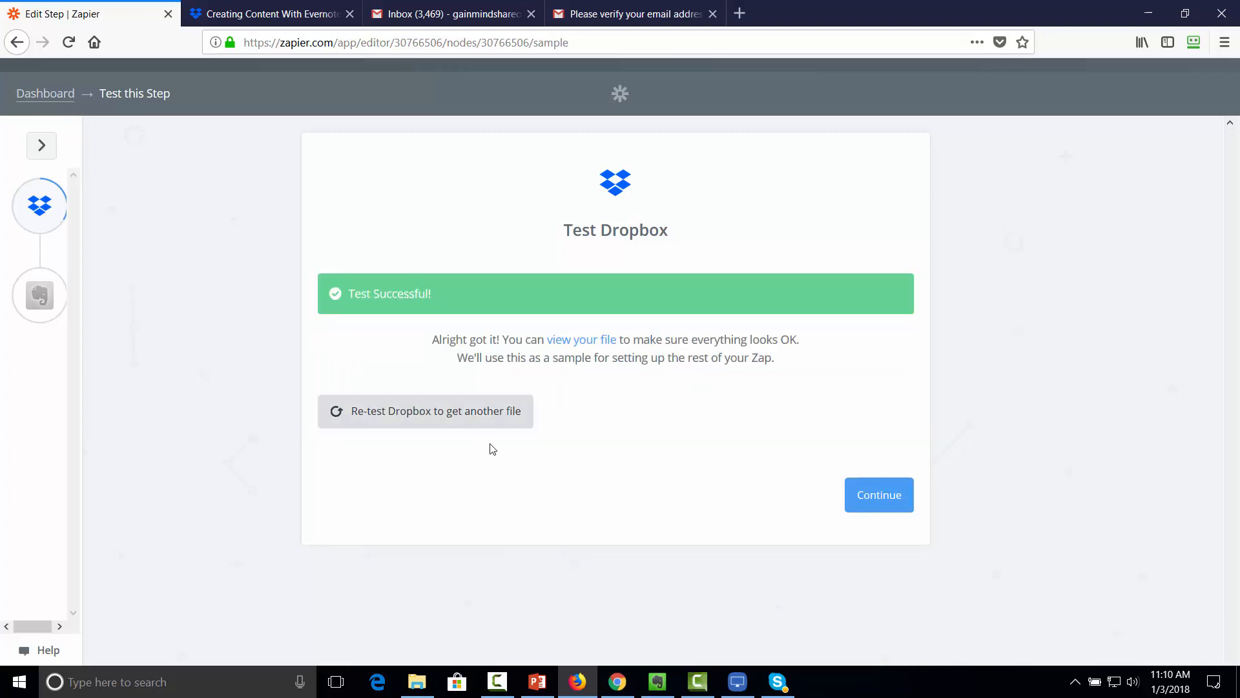
{"action": "left_click", "coordinate": [869, 500]}
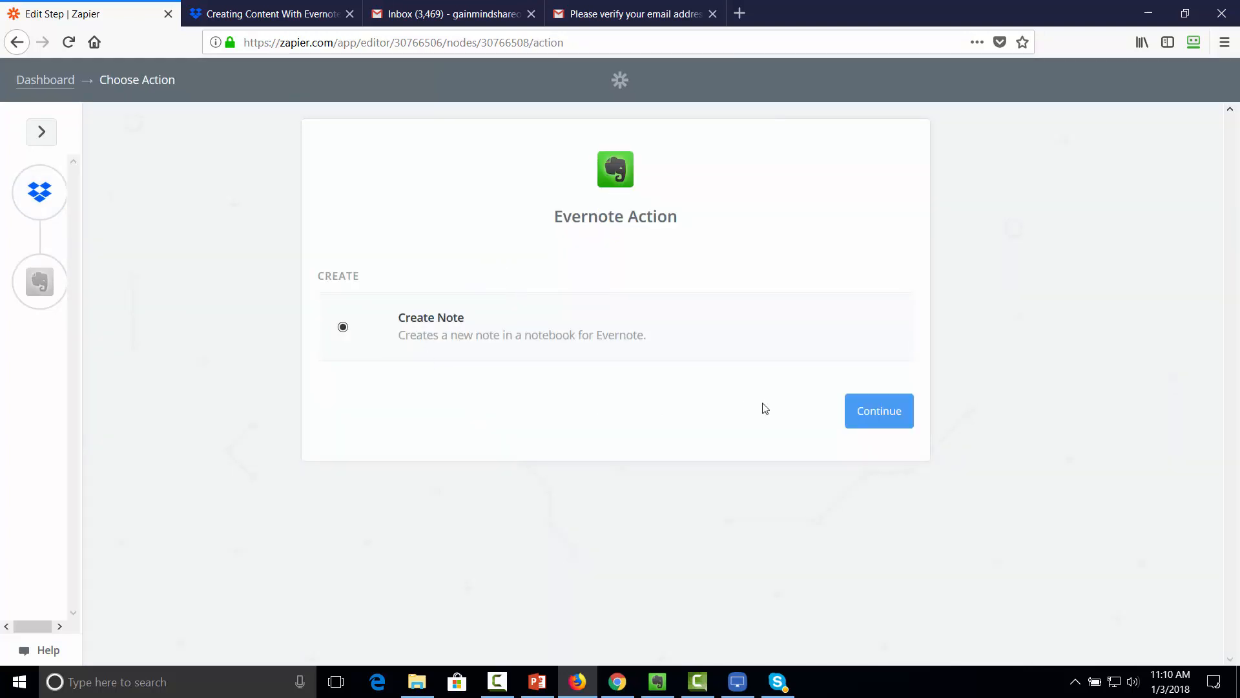
Accept Create Note as the Evernote action, then test and save the connected Evernote account
{"action": "left_click", "coordinate": [862, 412]}
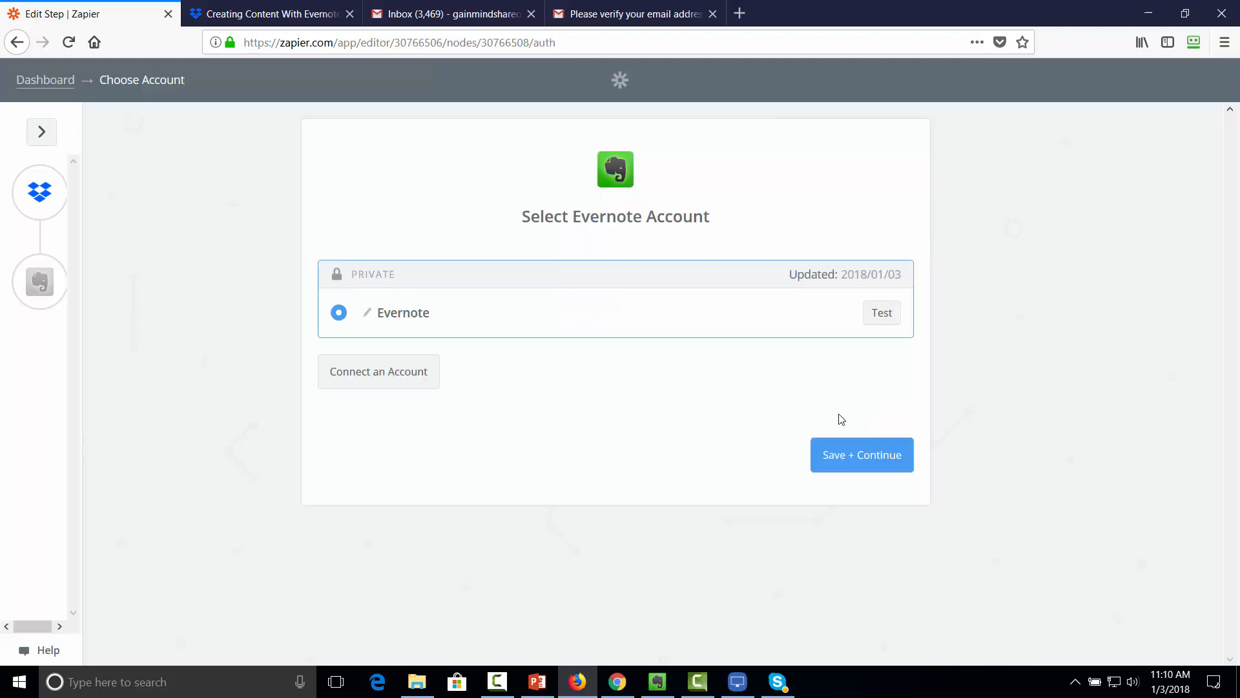
{"action": "left_click", "coordinate": [880, 314]}
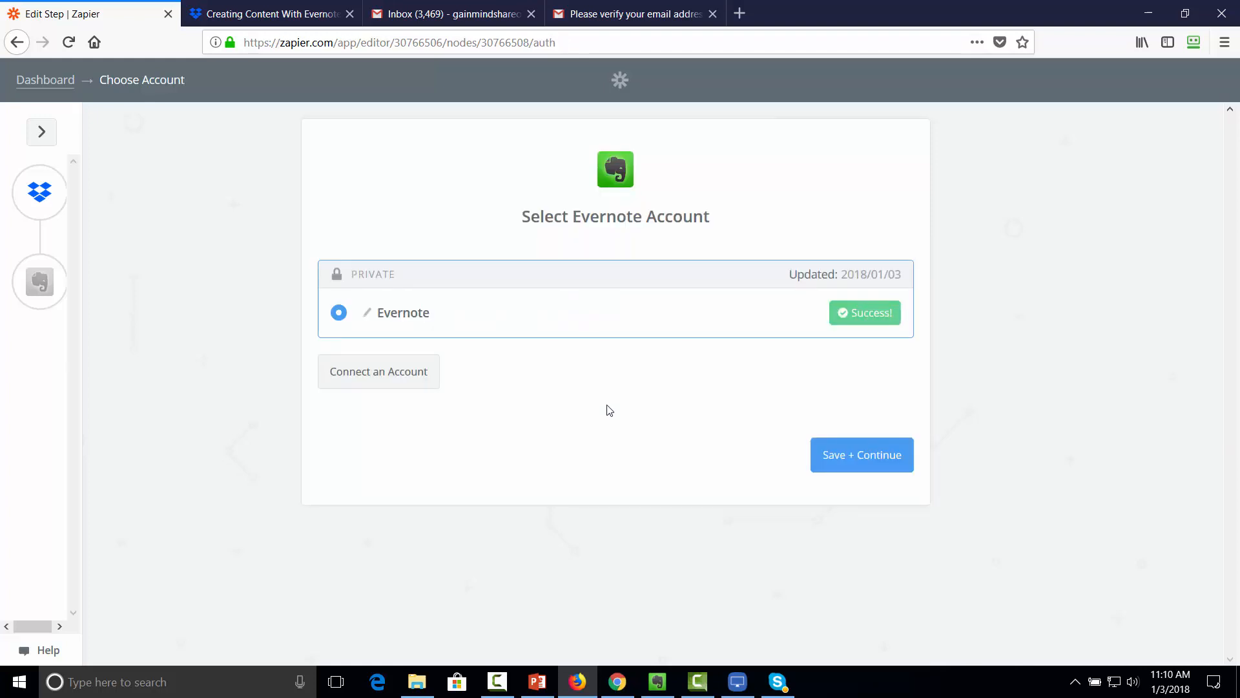
{"action": "left_click", "coordinate": [846, 454]}
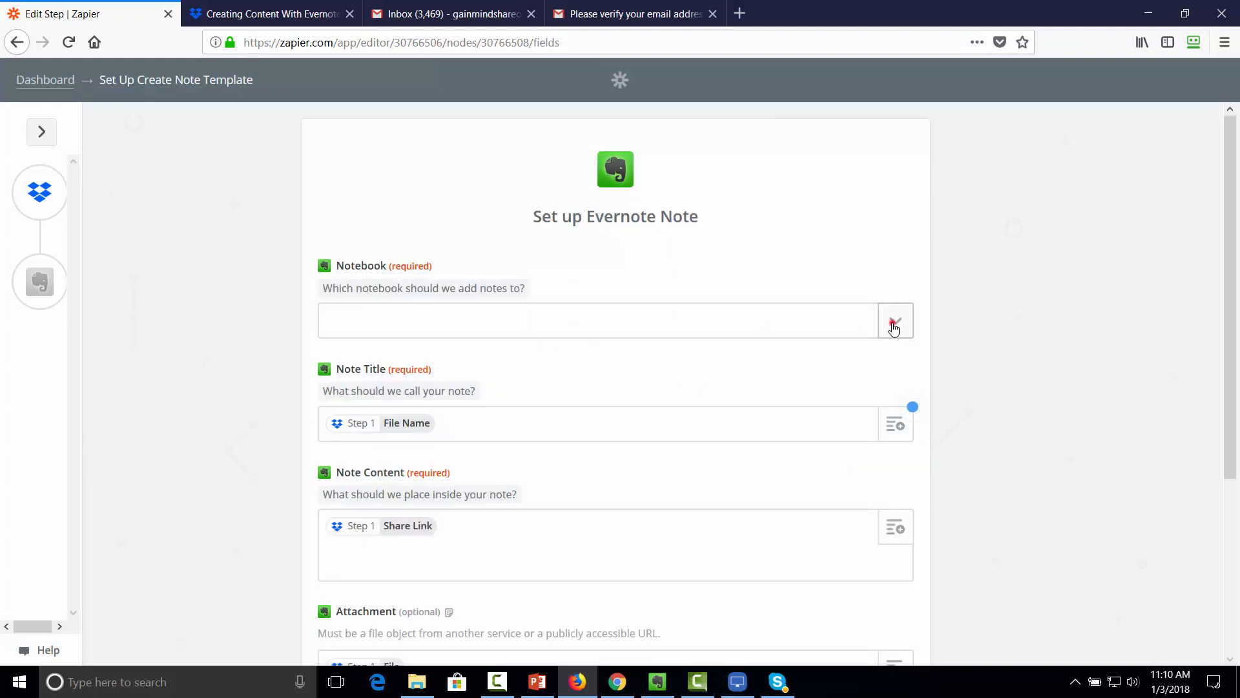
Fill in the note template with notebook E-Mail Content and Copy, title text "Daily Updates and Links" and content text "Here are today's links shared in Dropbox."
{"action": "left_click", "coordinate": [894, 328]}
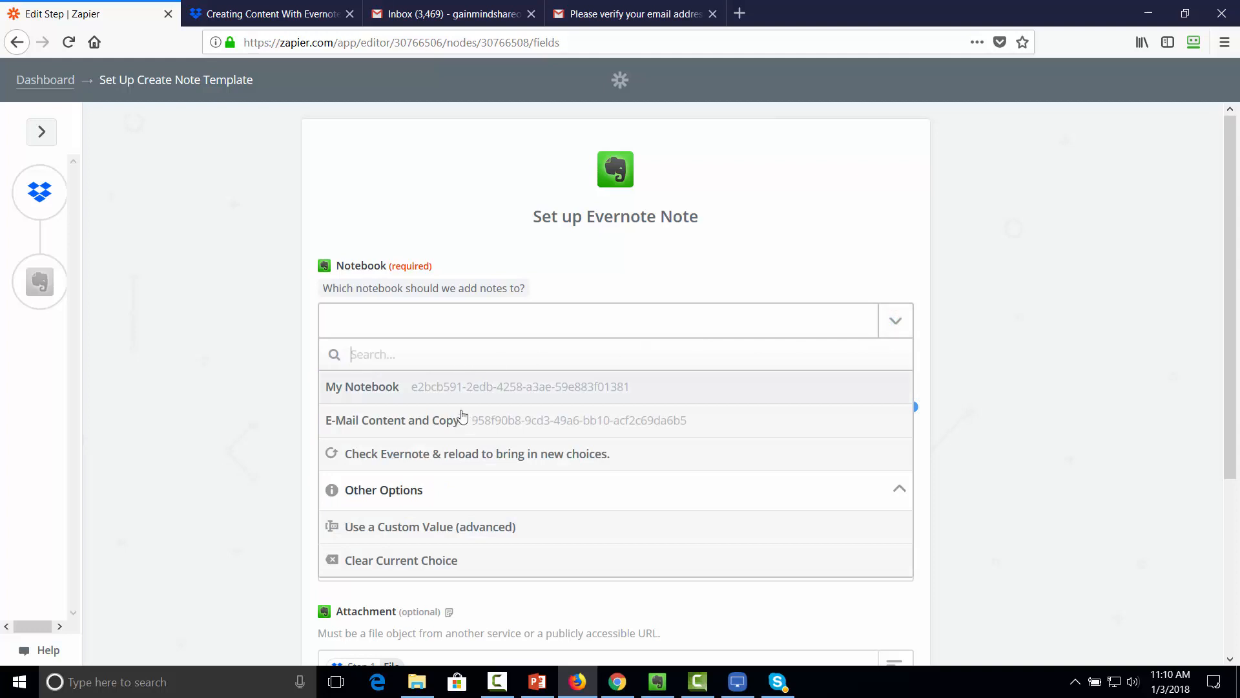
{"action": "left_click", "coordinate": [478, 423]}
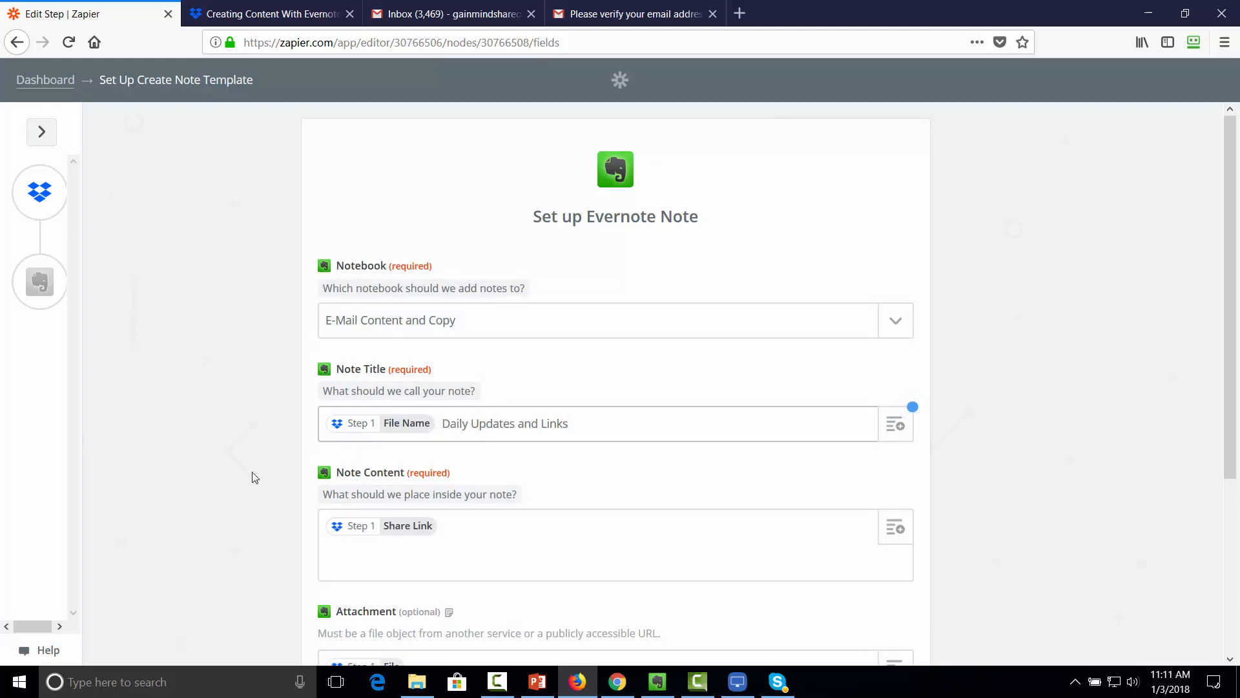
{"action": "left_click", "coordinate": [496, 527]}
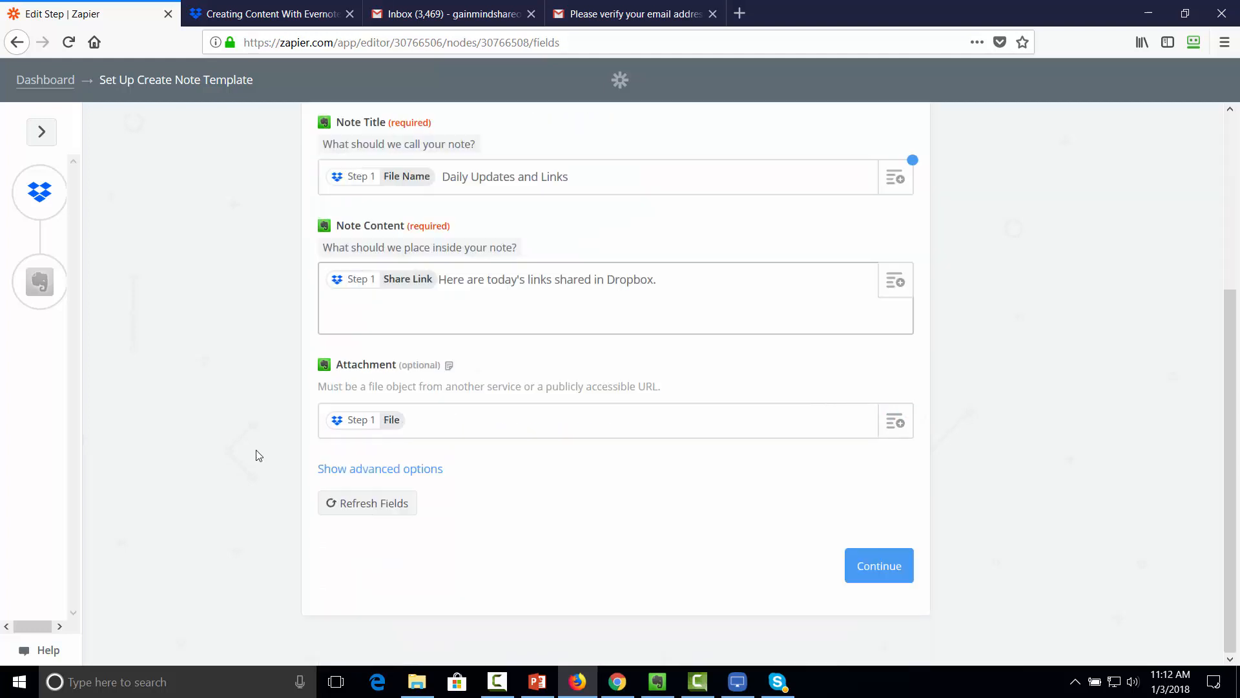
{"action": "scroll", "coordinate": [694, 464], "scroll_direction": "up", "scroll_amount": 2}
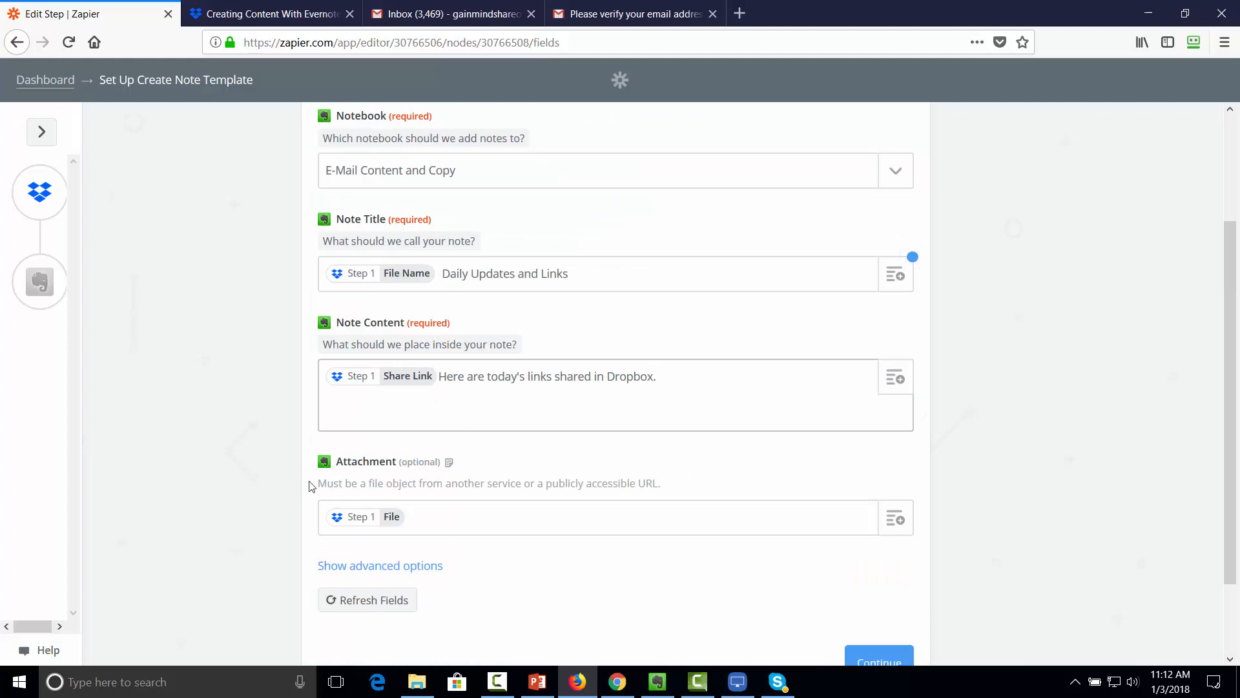
{"action": "left_click", "coordinate": [269, 446]}
{"action": "scroll", "coordinate": [269, 448], "scroll_direction": "down", "scroll_amount": 3}
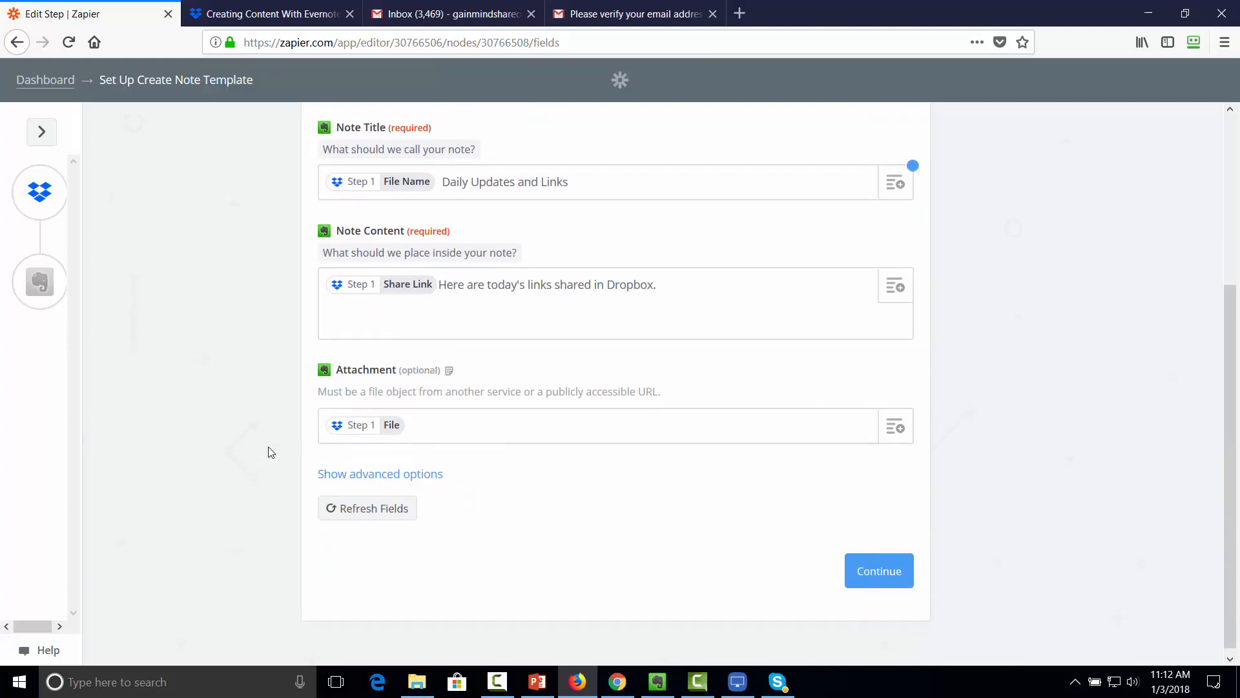
Show the note template's advanced options, leave the tags empty and continue to the Evernote test
{"action": "left_click", "coordinate": [412, 471]}
{"action": "left_click", "coordinate": [402, 515]}
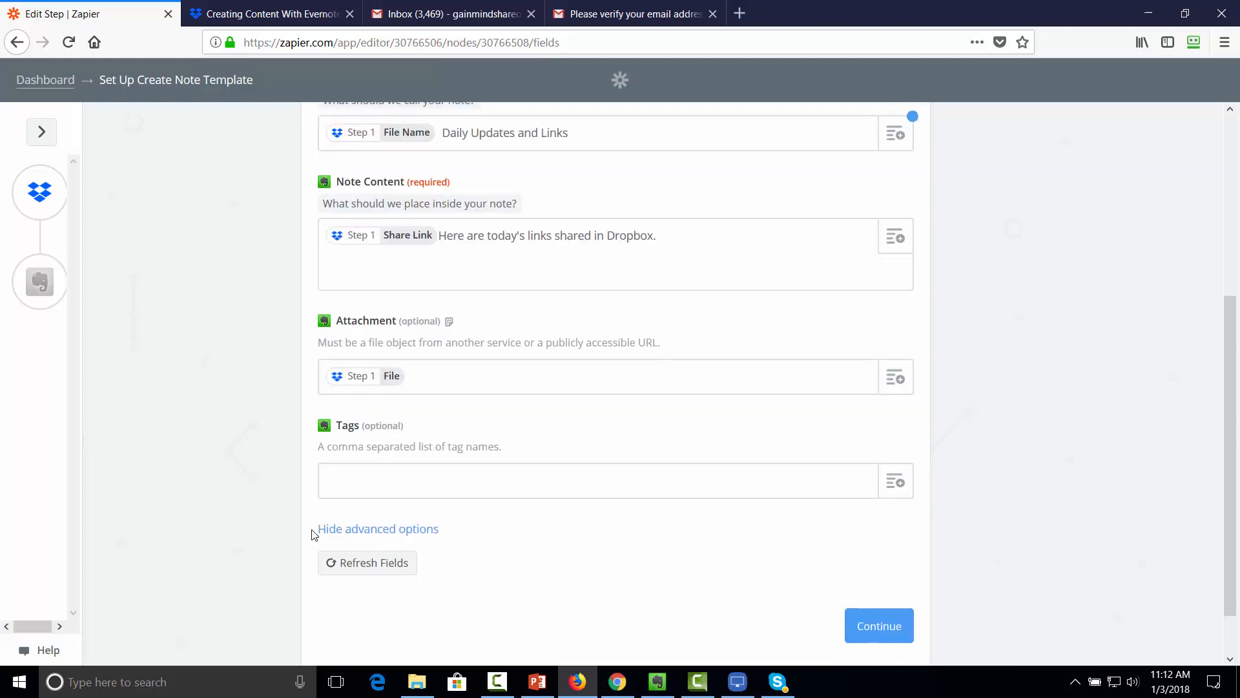
{"action": "scroll", "coordinate": [317, 538], "scroll_direction": "up", "scroll_amount": 1}
{"action": "scroll", "coordinate": [504, 572], "scroll_direction": "down", "scroll_amount": 2}
{"action": "left_click", "coordinate": [865, 626]}
Review the sample note data, send a test note to Evernote and finish the Zap setup
{"action": "scroll", "coordinate": [781, 501], "scroll_direction": "down", "scroll_amount": 3}
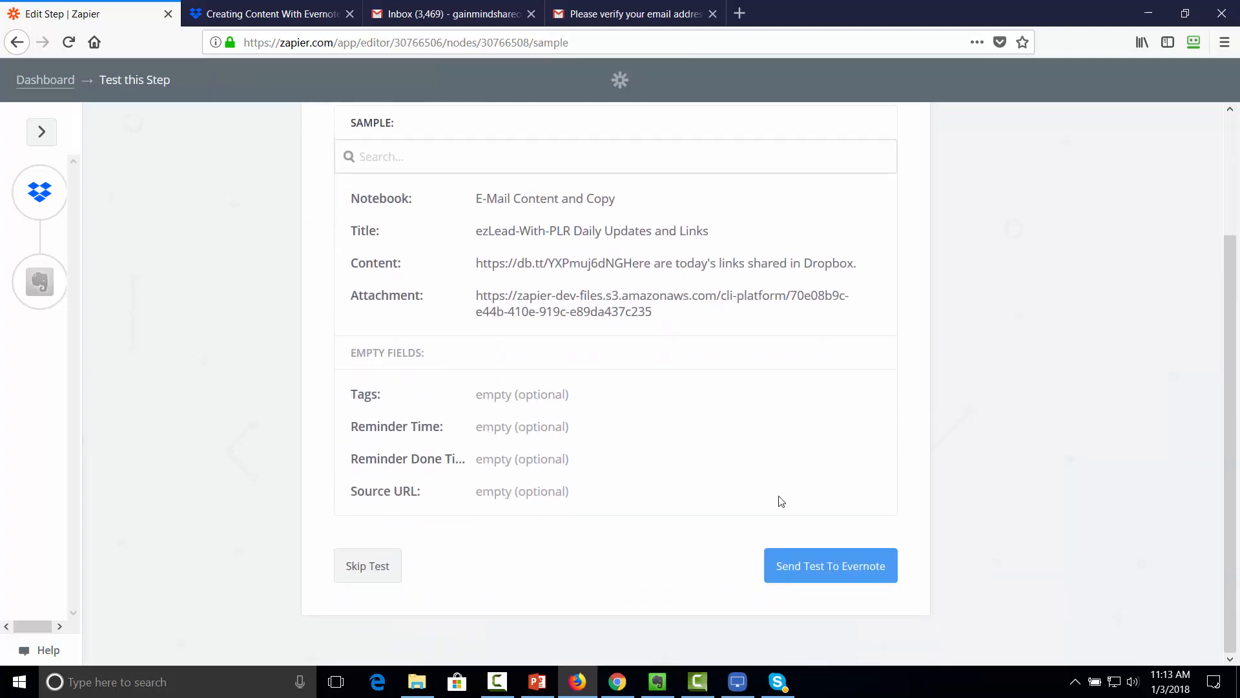
{"action": "scroll", "coordinate": [728, 501], "scroll_direction": "up", "scroll_amount": 3}
{"action": "scroll", "coordinate": [728, 501], "scroll_direction": "down", "scroll_amount": 3}
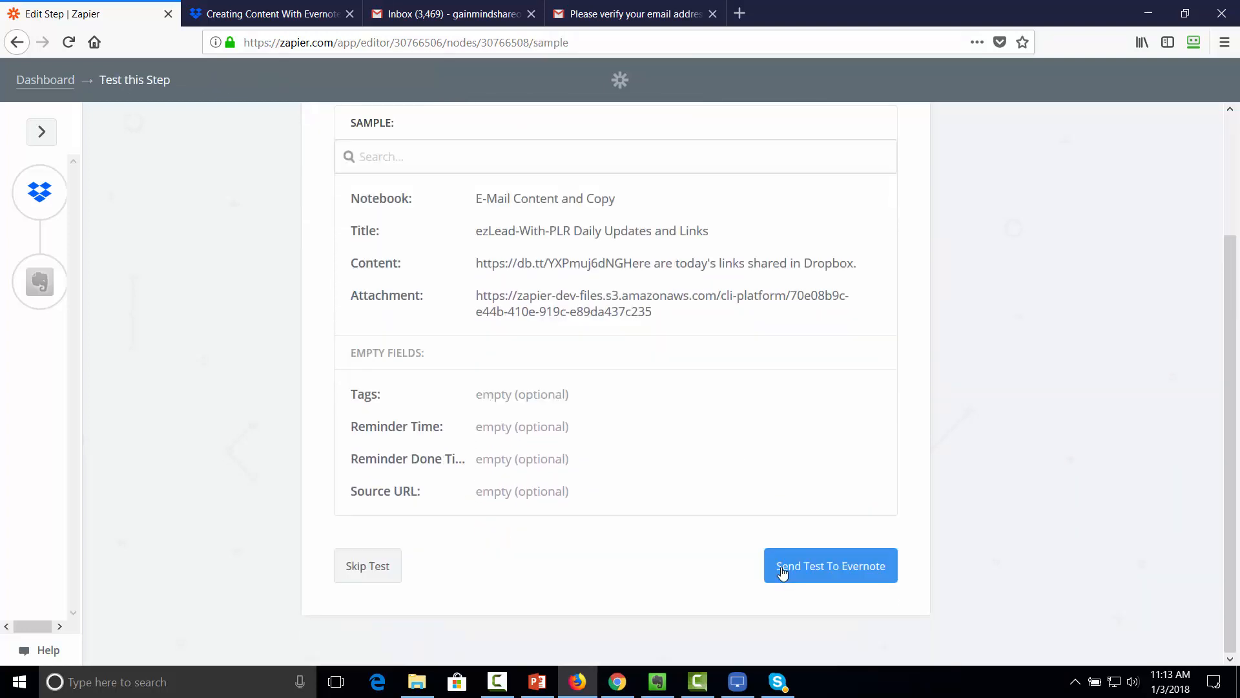
{"action": "left_click", "coordinate": [815, 567]}
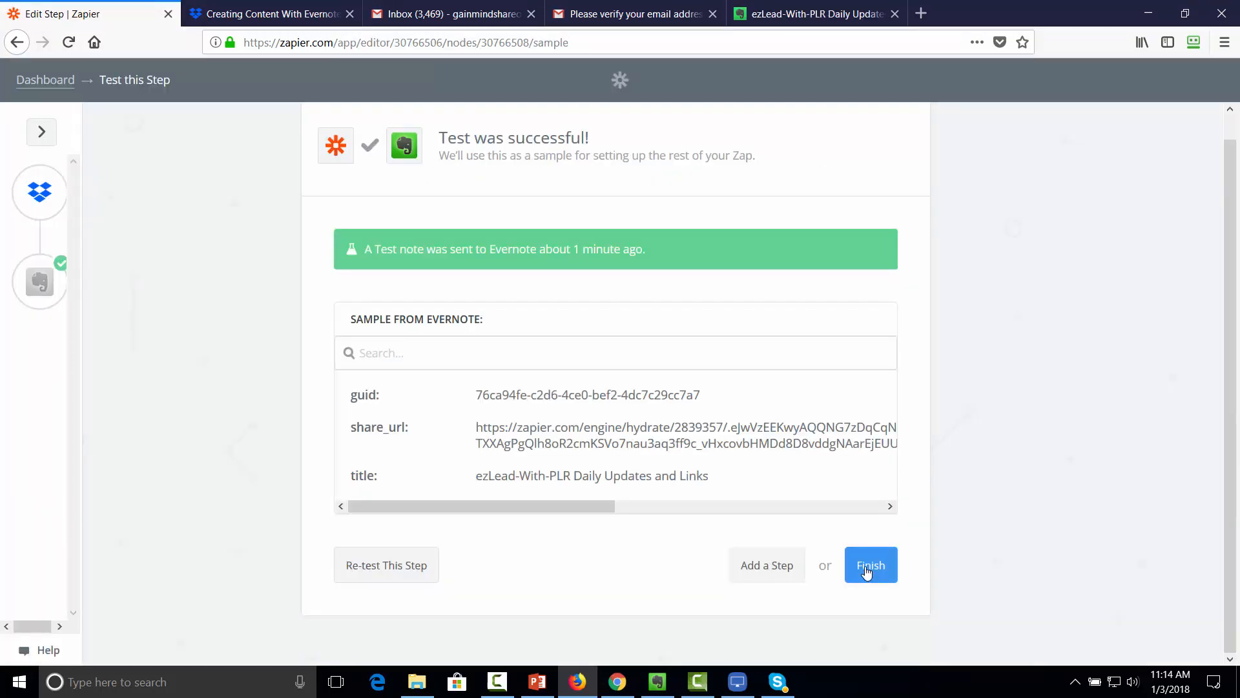
{"action": "left_click", "coordinate": [866, 572]}
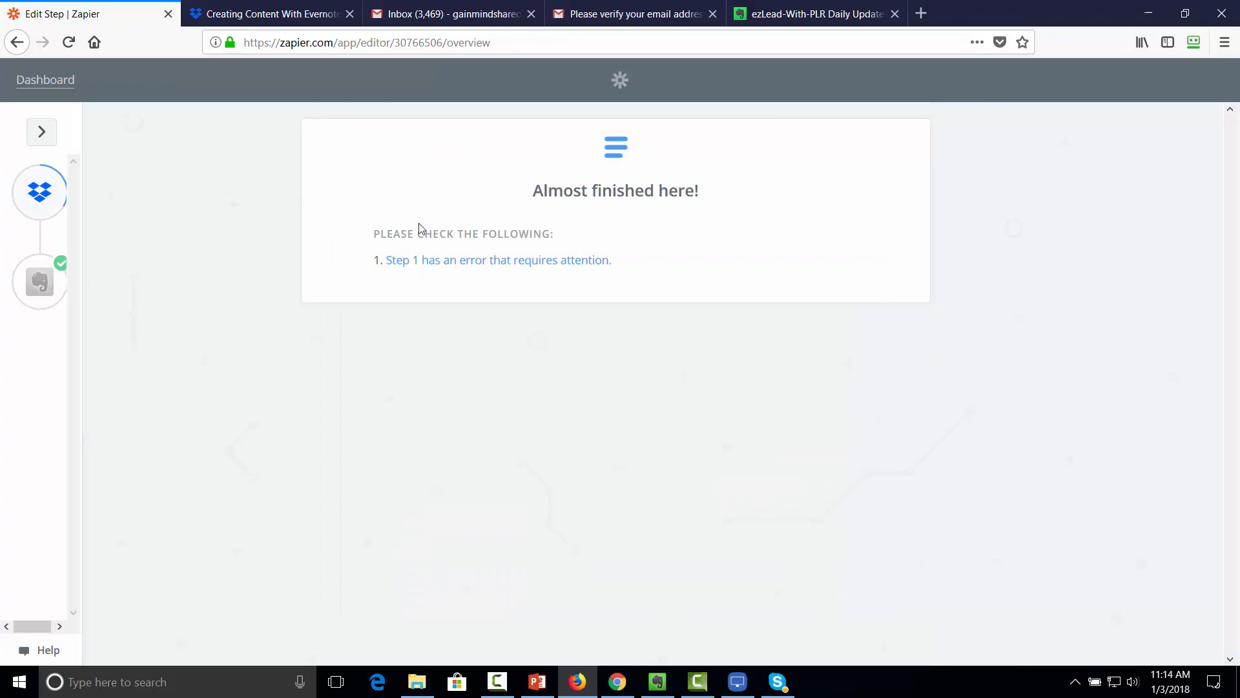